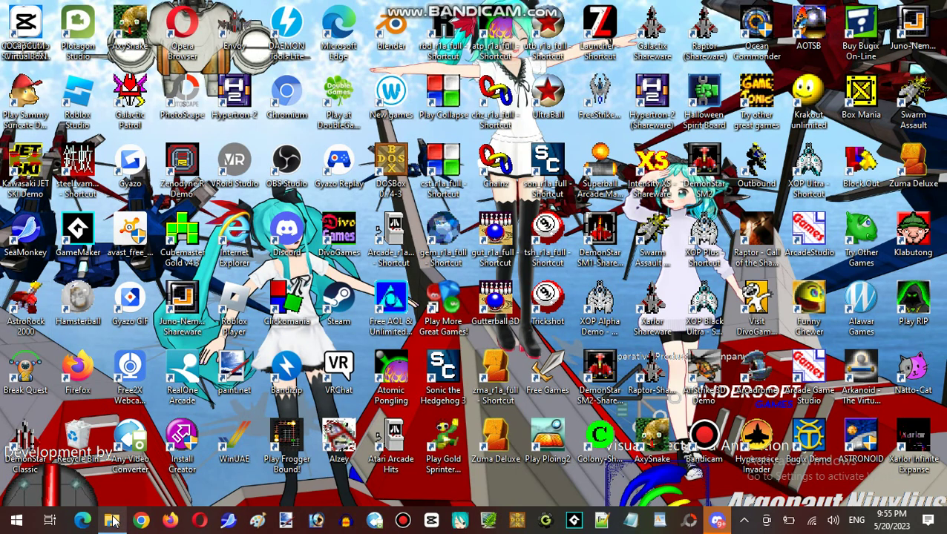
Bring up the SUAVE v2.00f folder from the taskbar and launch the SUAVE Help file
click(111, 520)
click(49, 46)
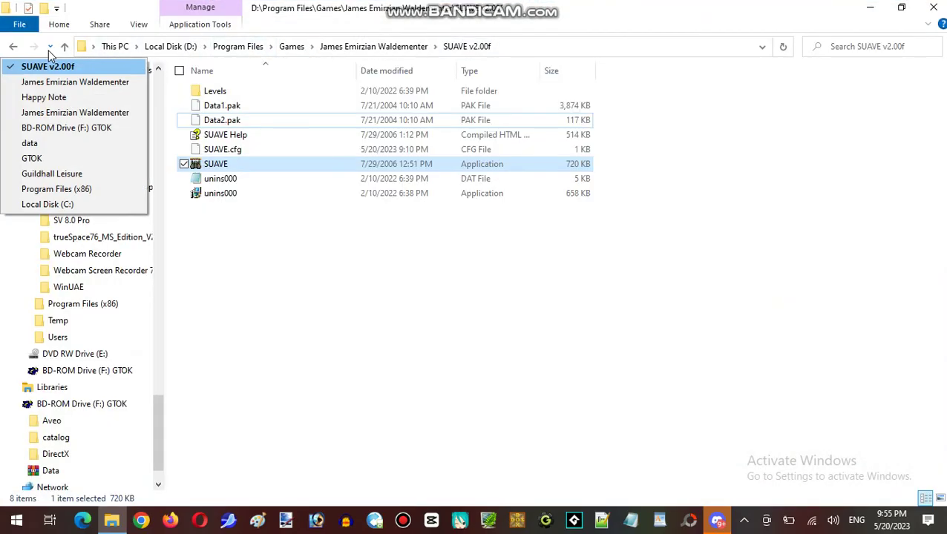
click(638, 311)
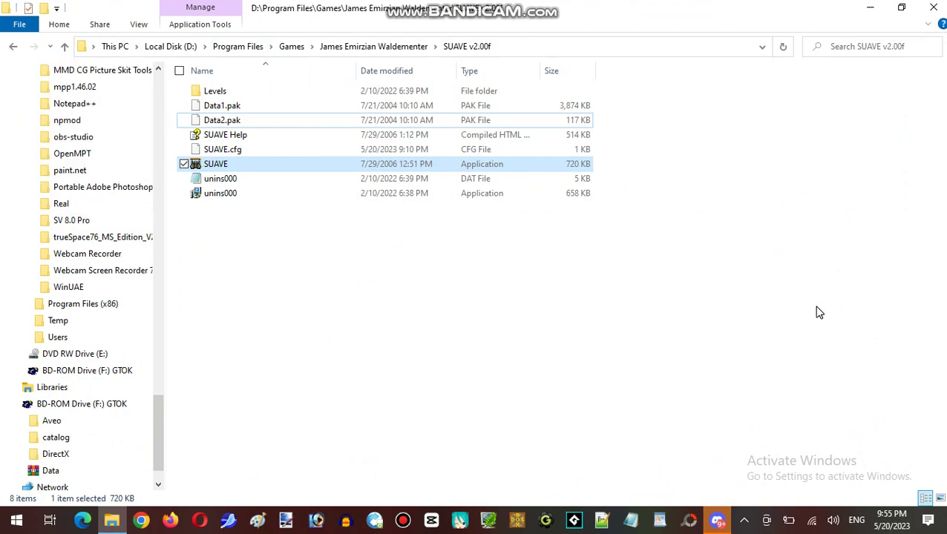
click(870, 8)
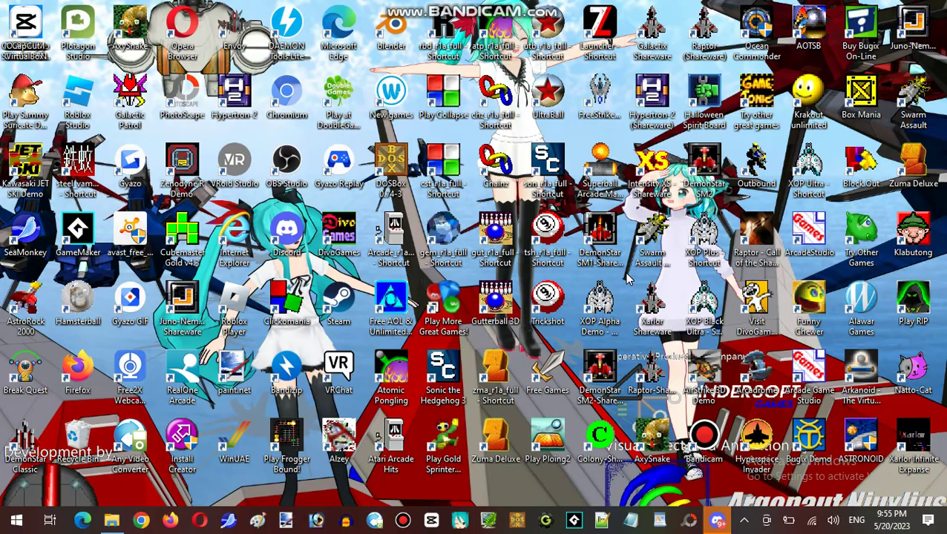
click(111, 520)
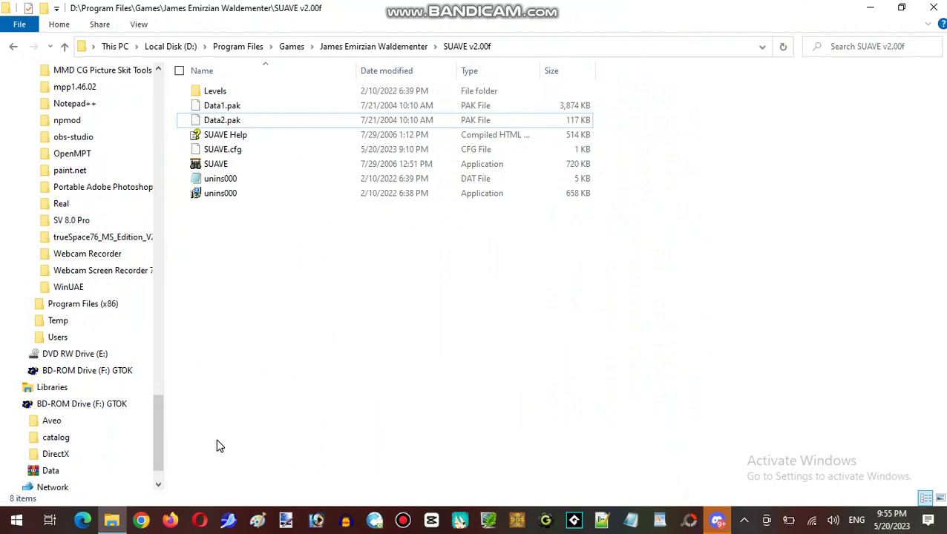
double_click(223, 134)
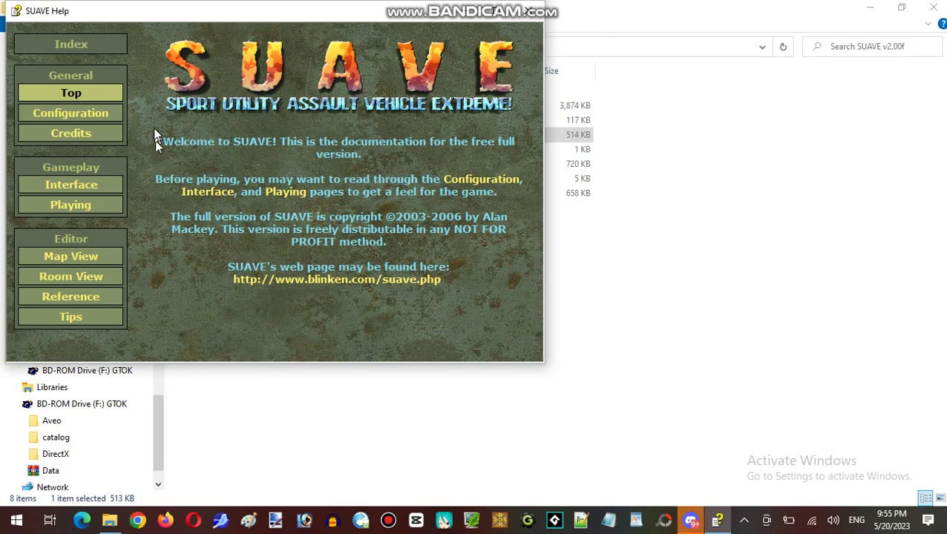
Read the Credits page, briefly highlighting two names in the credits text
click(72, 133)
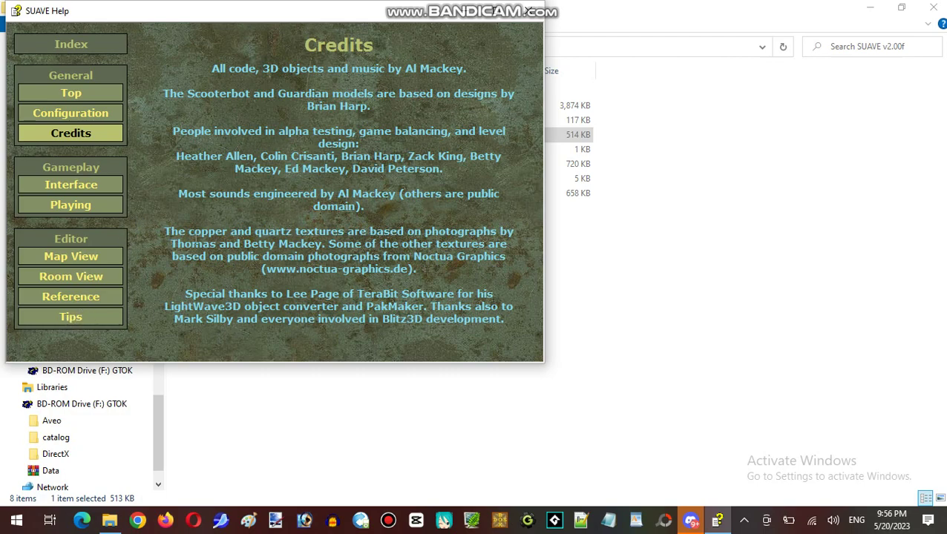
drag(174, 318, 234, 319)
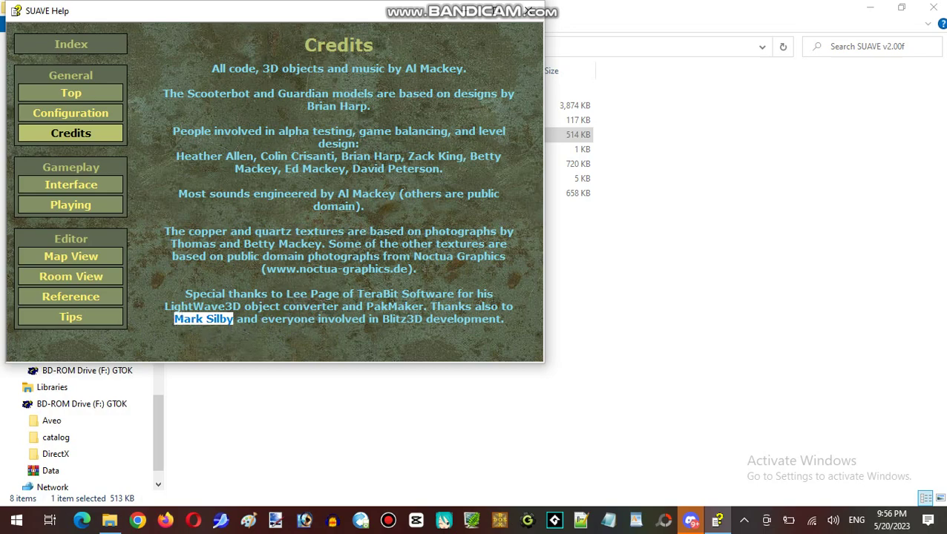
drag(286, 294, 338, 294)
click(360, 299)
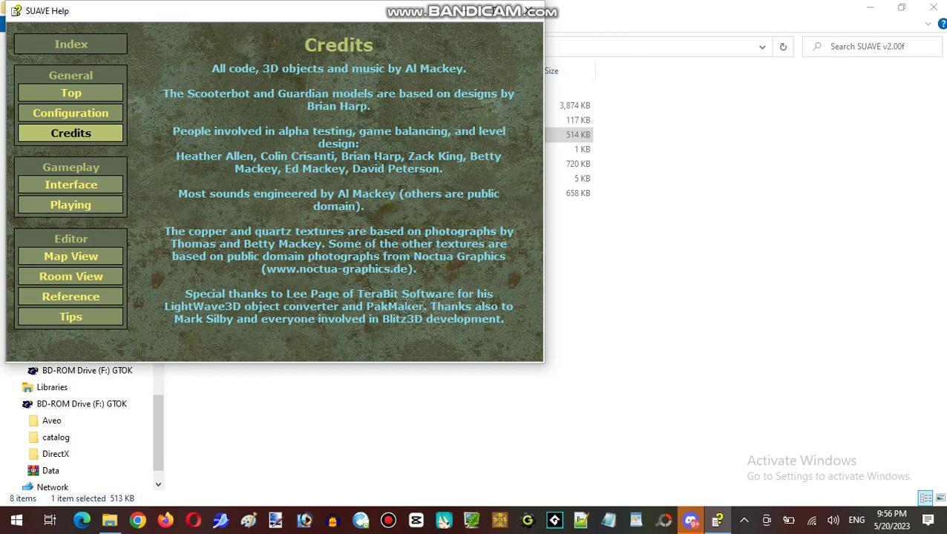
View the Interface page, close SUAVE Help, hide the folder and bring up Discord's stream
click(71, 184)
scroll(367, 190, down, 3)
scroll(368, 197, down, 3)
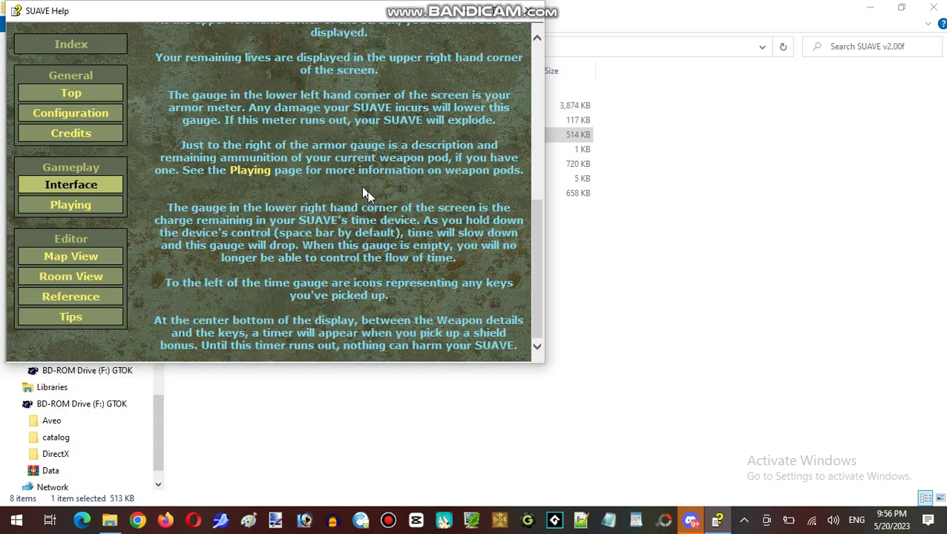
scroll(369, 197, up, 6)
scroll(369, 196, down, 4)
scroll(369, 196, down, 4)
scroll(329, 237, up, 8)
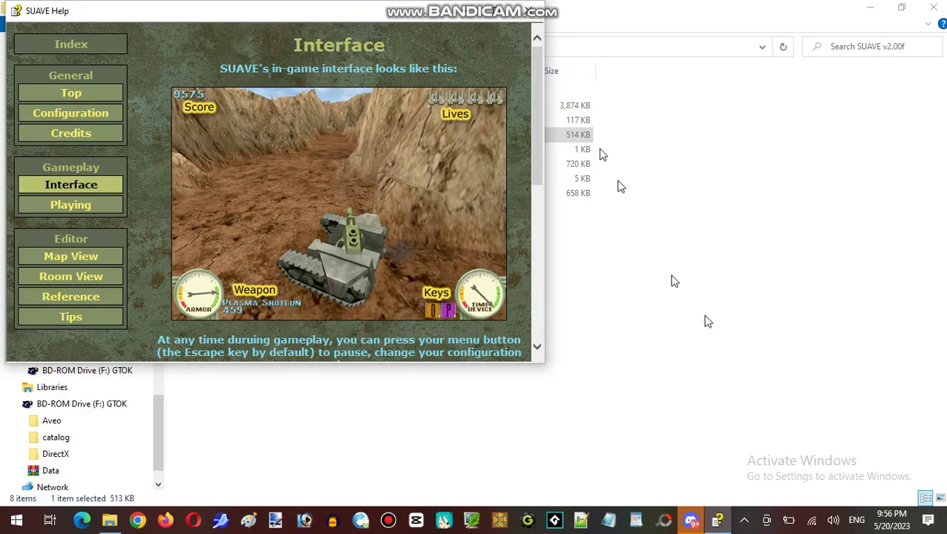
click(525, 13)
click(739, 253)
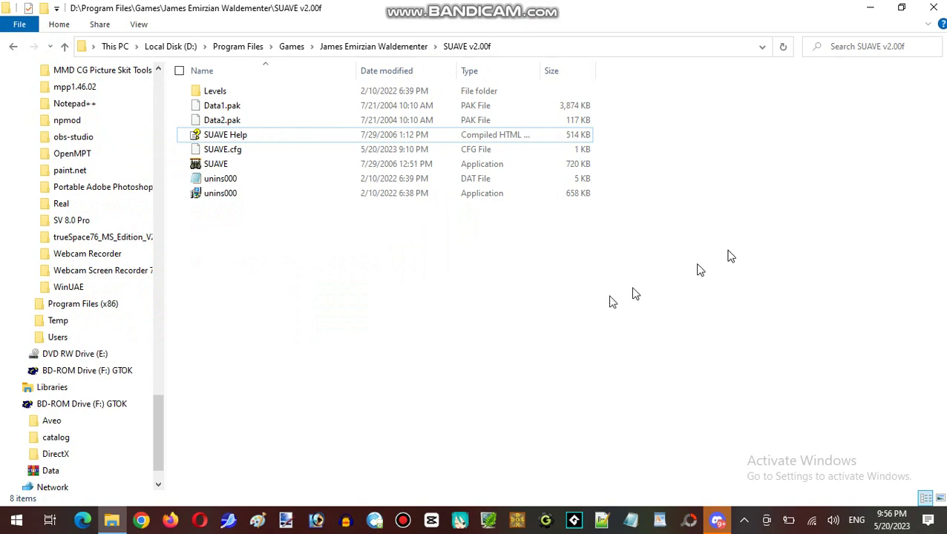
click(870, 8)
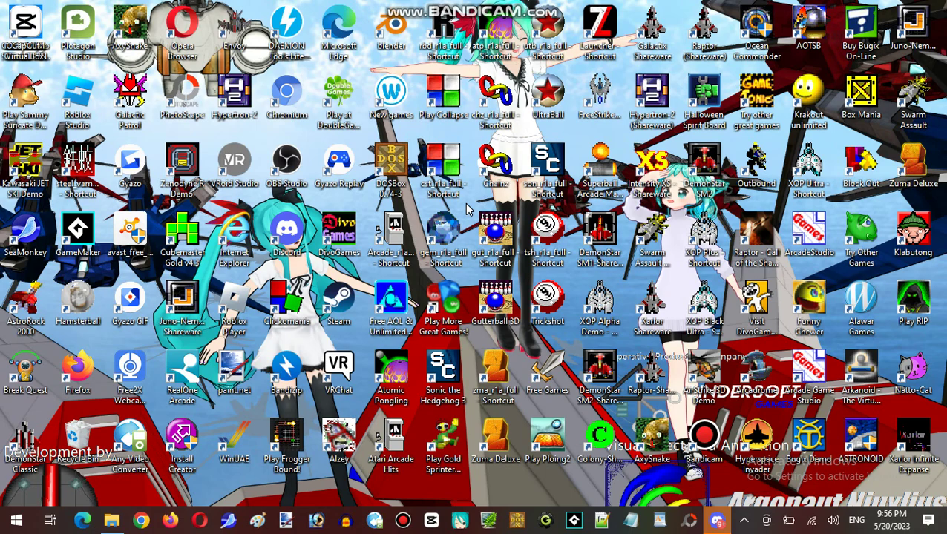
click(719, 519)
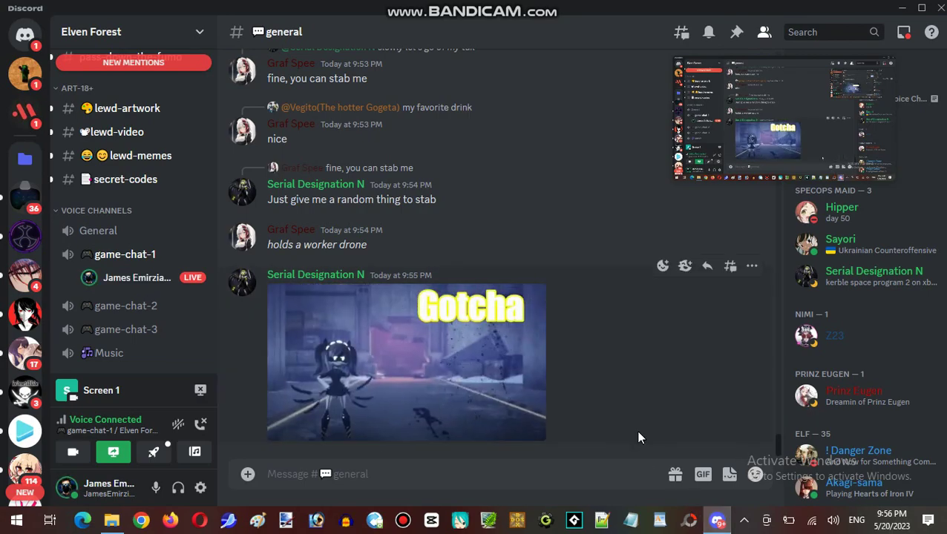
mouse_move(406, 362)
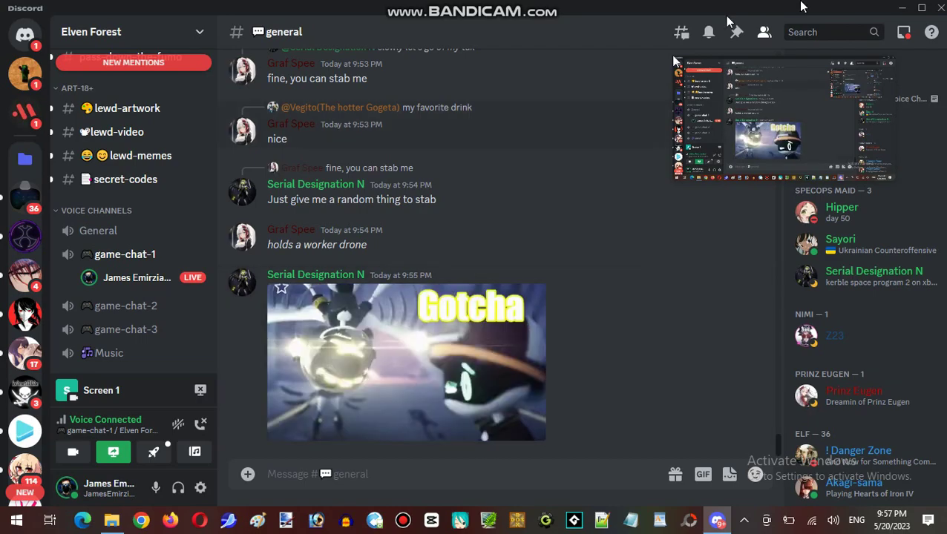
click(902, 7)
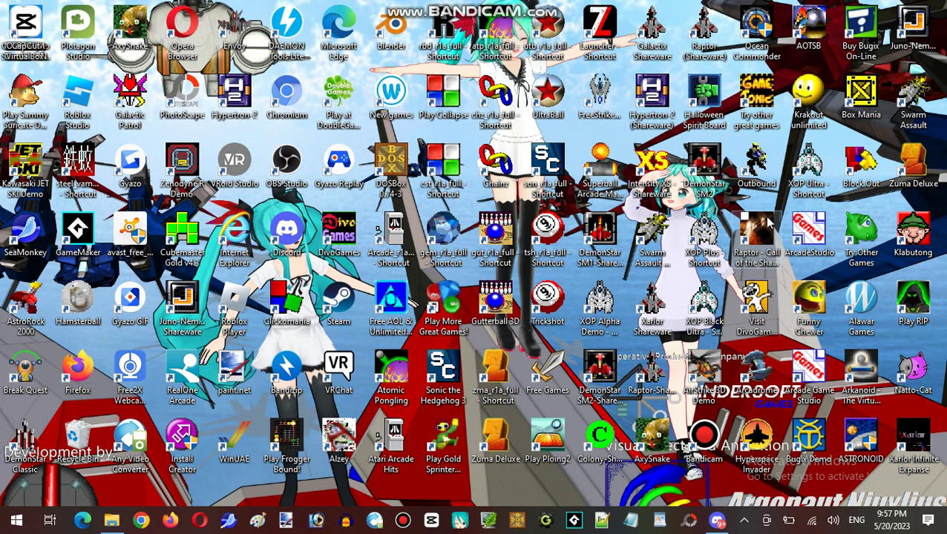